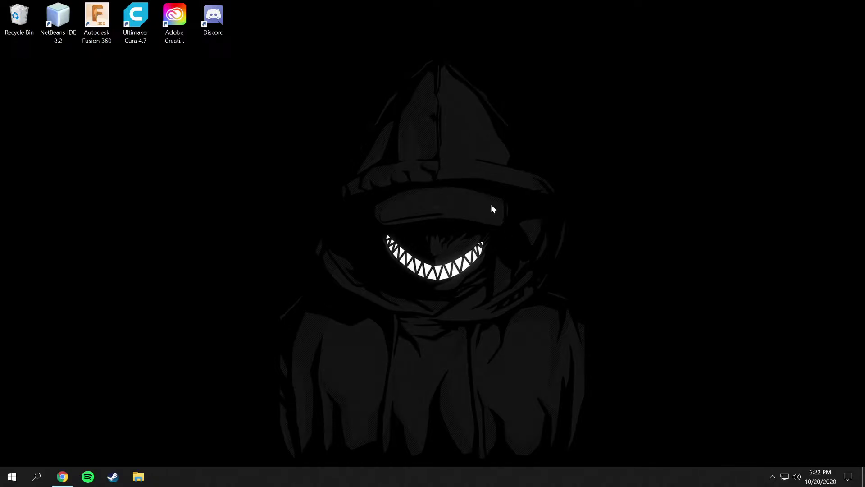
Create a new desktop folder and rename it to {ED7BA470-8E54-465E-825C-99712043E01C}
right_click(416, 224)
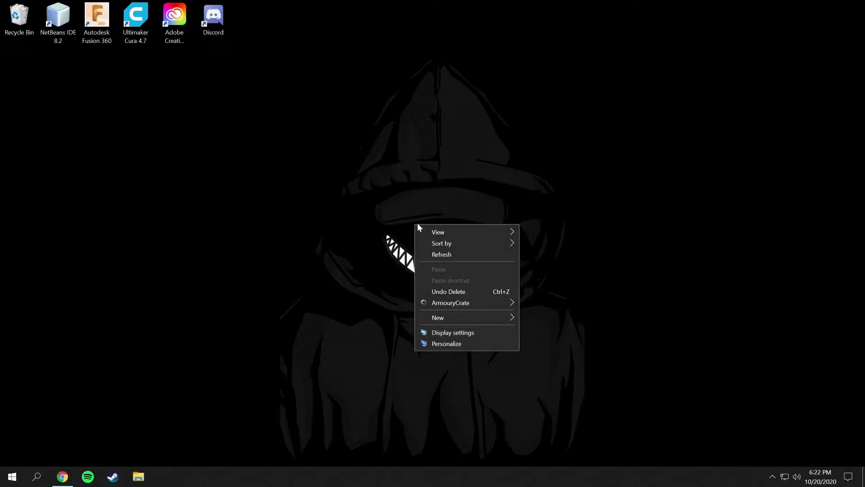
mouse_move(505, 319)
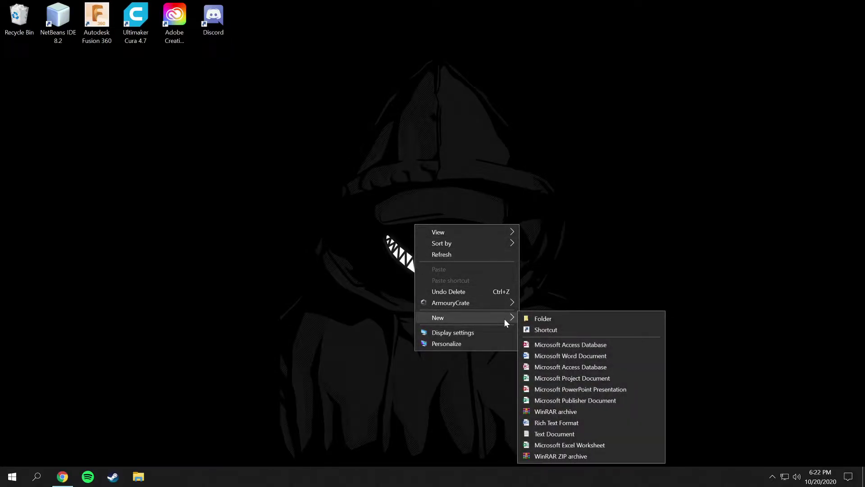
click(546, 319)
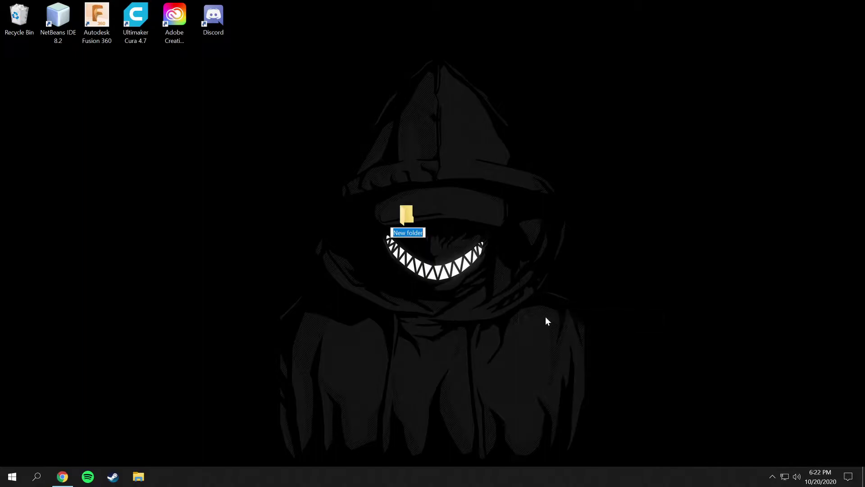
click(397, 232)
drag(394, 232, 424, 233)
text({ED7BA470-8E54-465E-825C-99712043E01C})
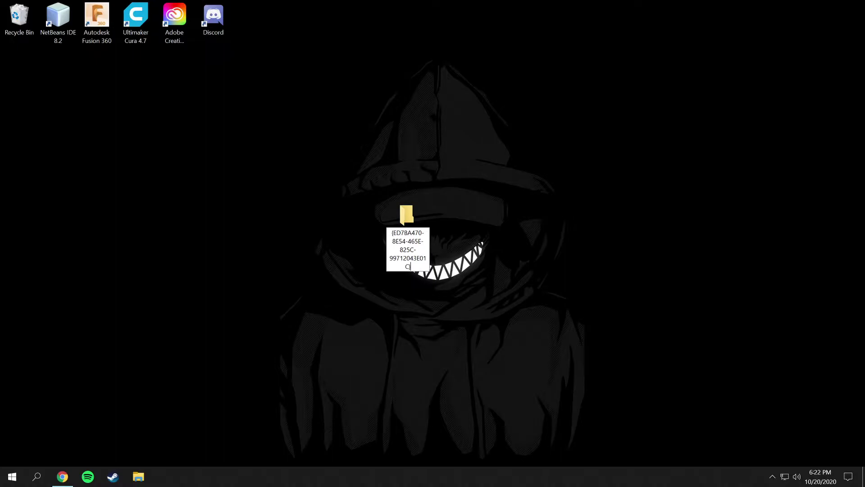
key(Return)
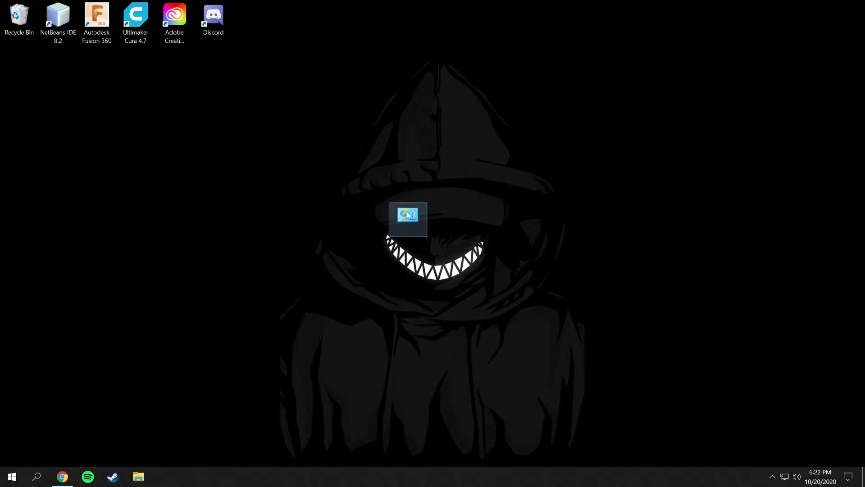
Move the God Mode icon near the top, open it, and enlarge its window to show the Application column
drag(414, 214, 311, 83)
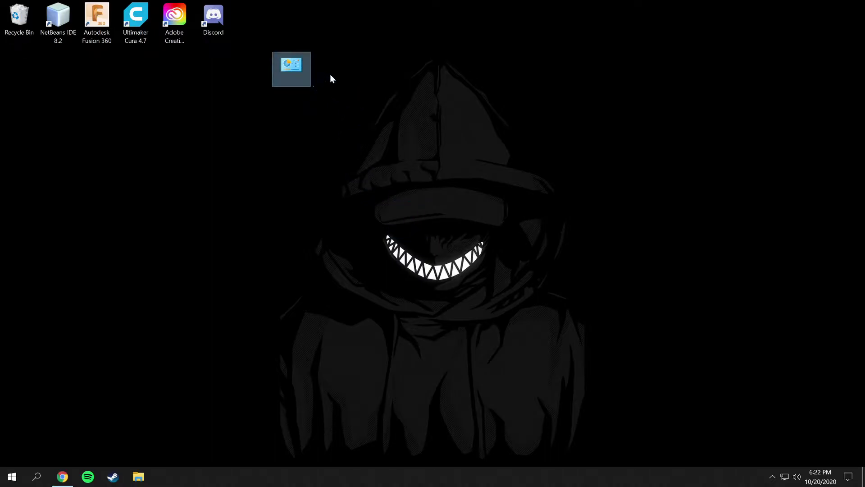
double_click(294, 69)
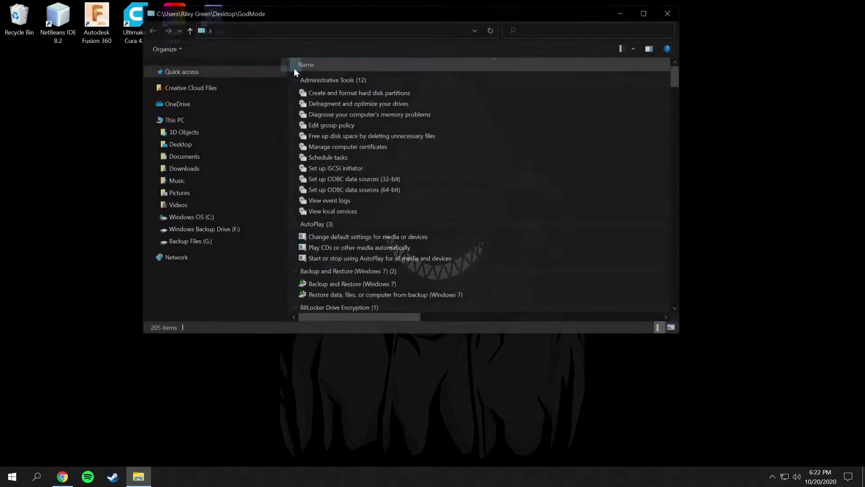
drag(388, 18, 343, 77)
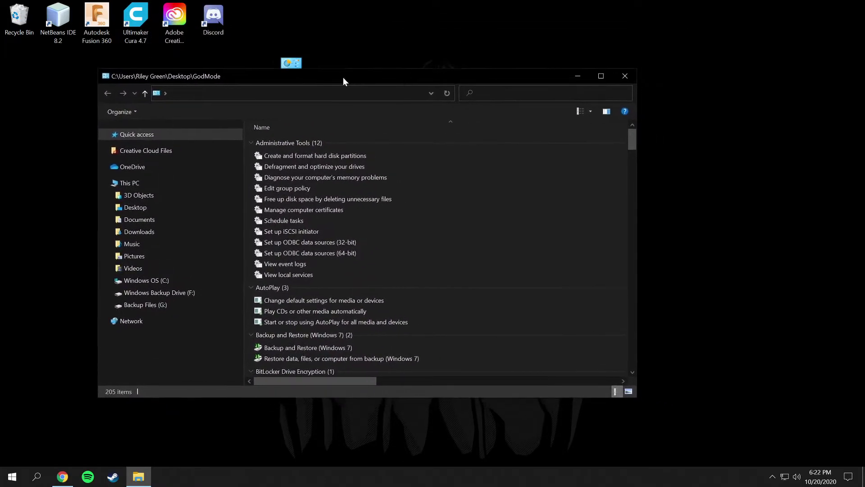
drag(635, 397, 790, 463)
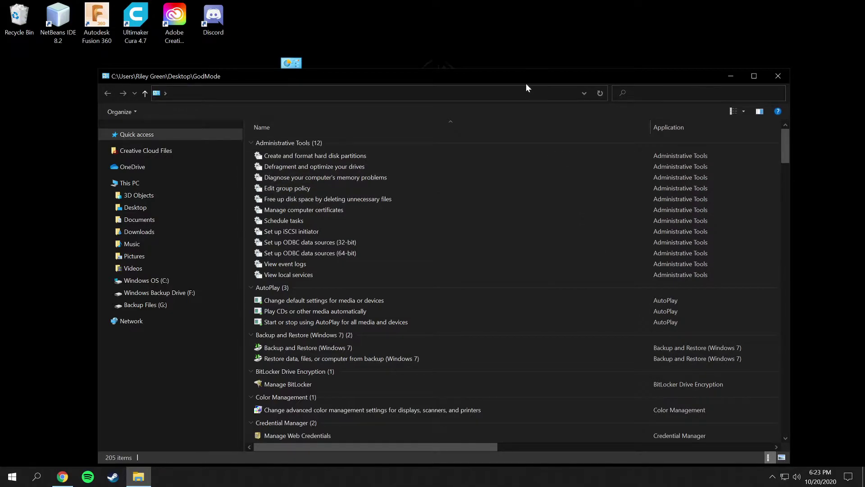
drag(526, 82, 475, 56)
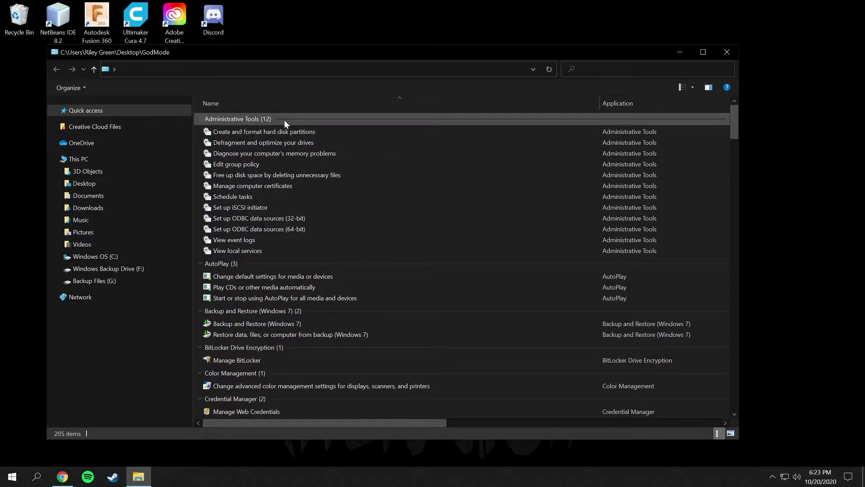
scroll(311, 171, down, 2)
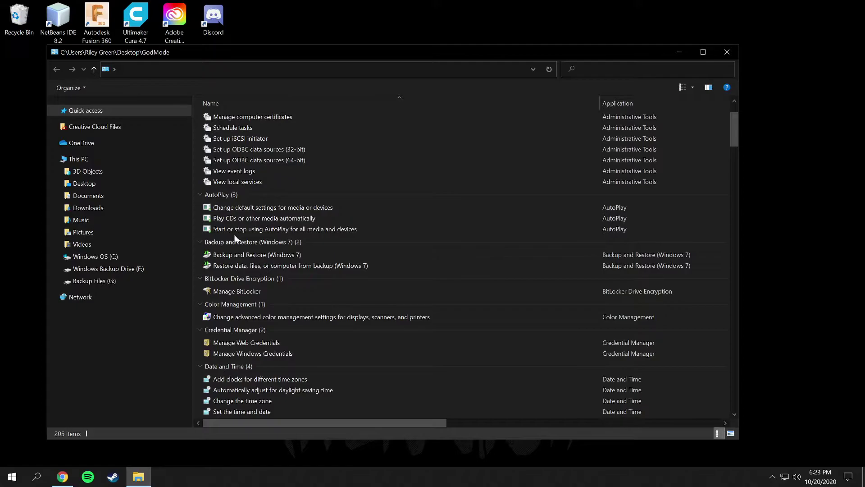
scroll(234, 234, down, 1)
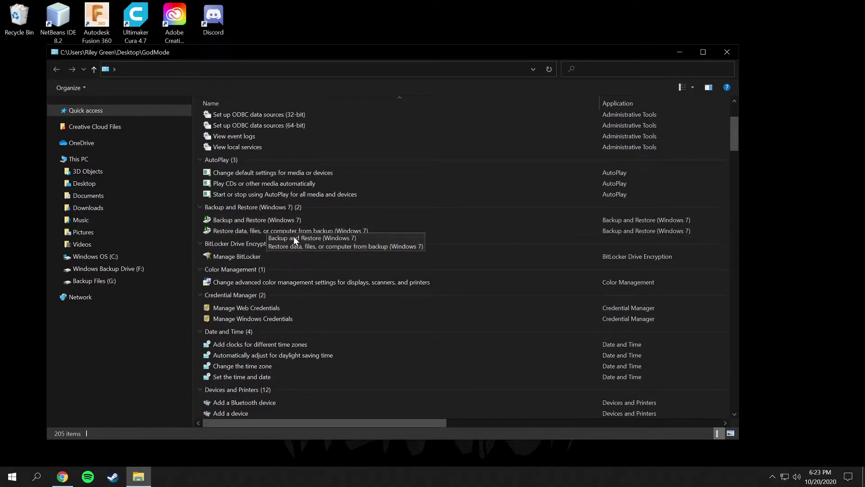
scroll(295, 237, down, 2)
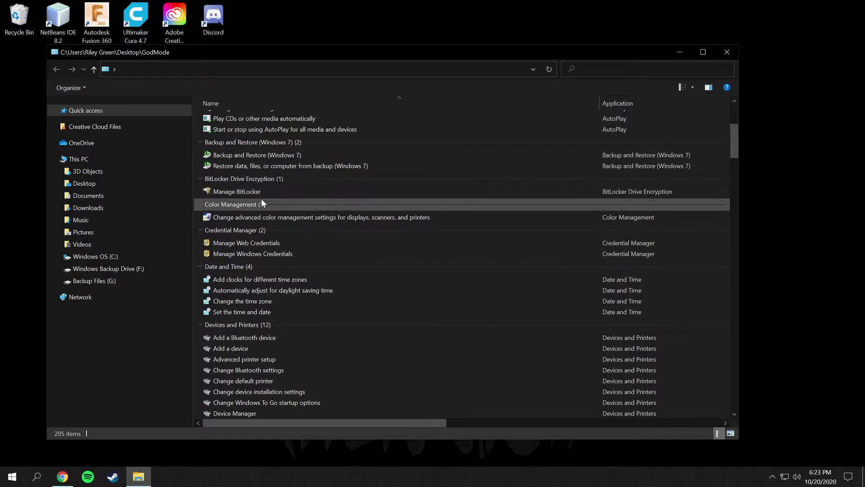
scroll(263, 200, down, 1)
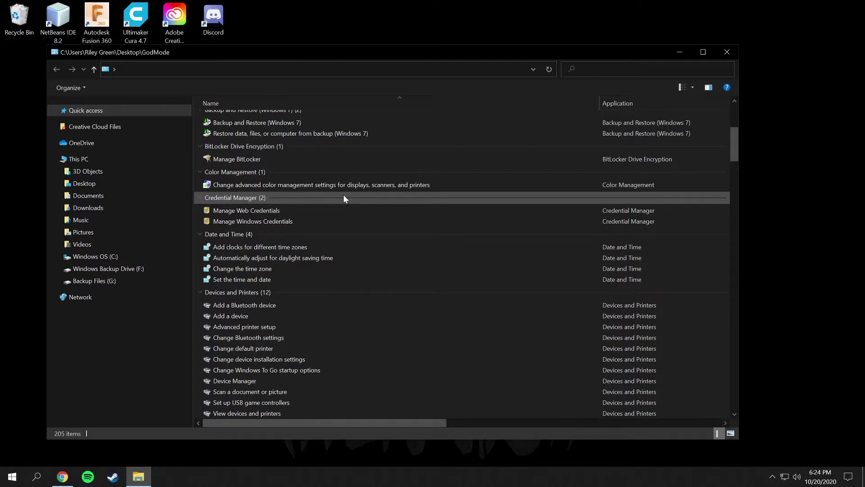
Scroll the GodMode list down to Ease of Access Center and select 'Change how your keyboard works'
scroll(300, 247, down, 1)
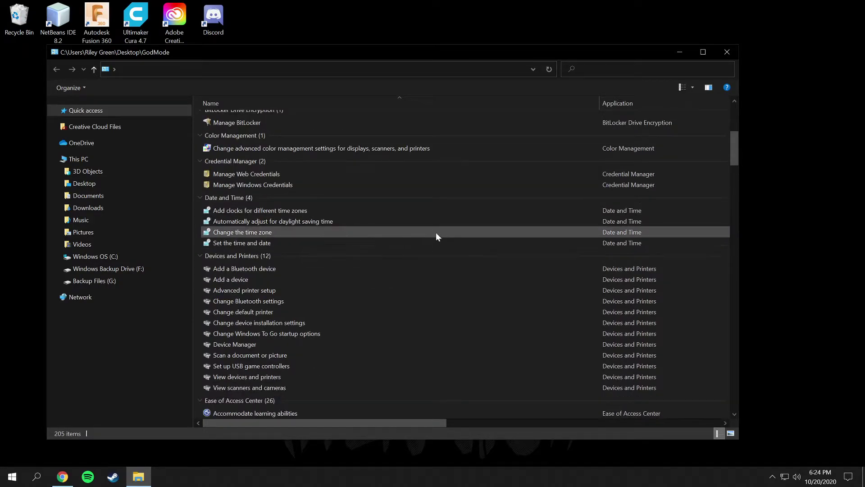
scroll(333, 228, down, 1)
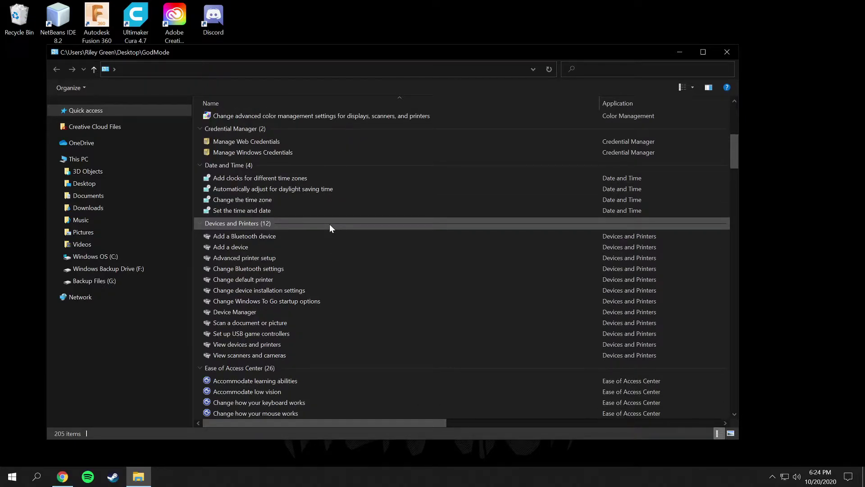
drag(252, 189, 267, 214)
scroll(270, 218, down, 1)
scroll(269, 217, down, 1)
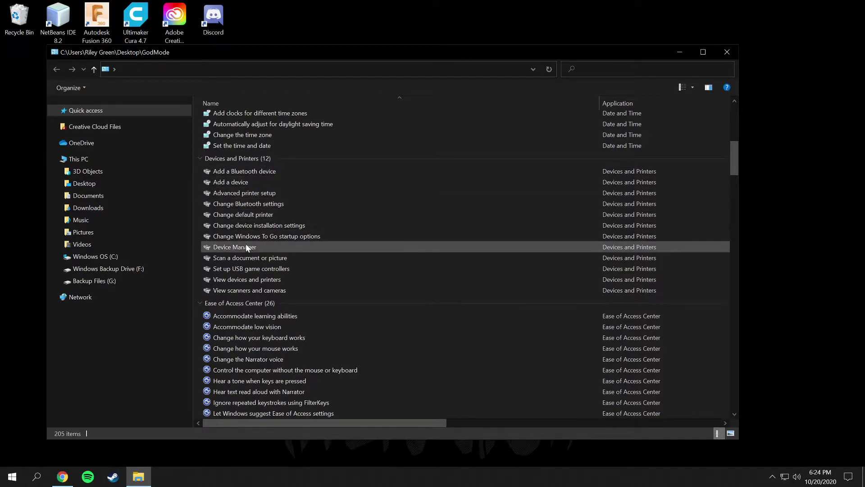
scroll(256, 256, down, 4)
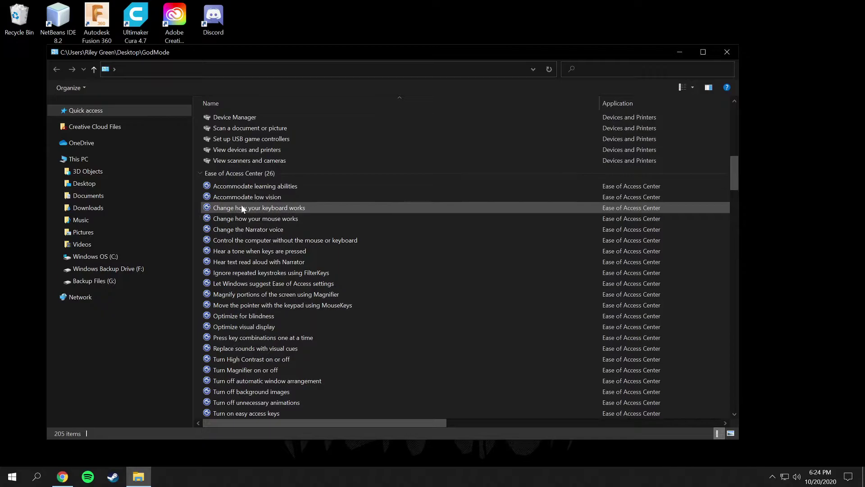
click(297, 209)
double_click(307, 208)
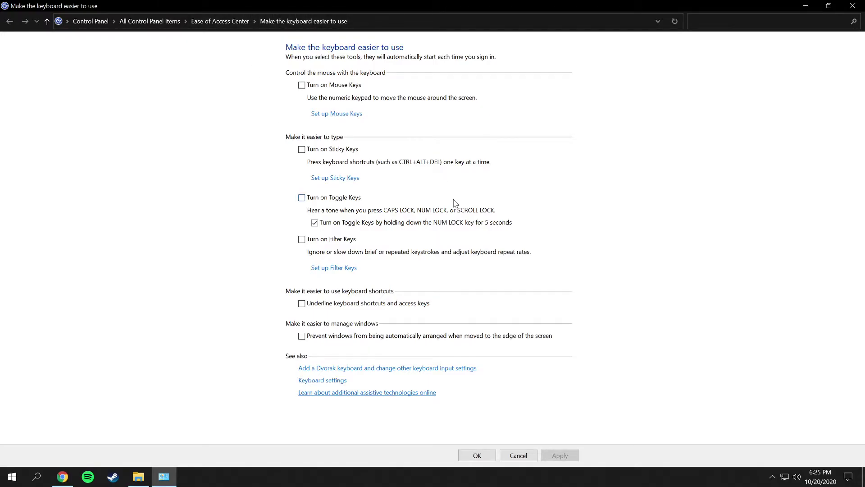
click(853, 7)
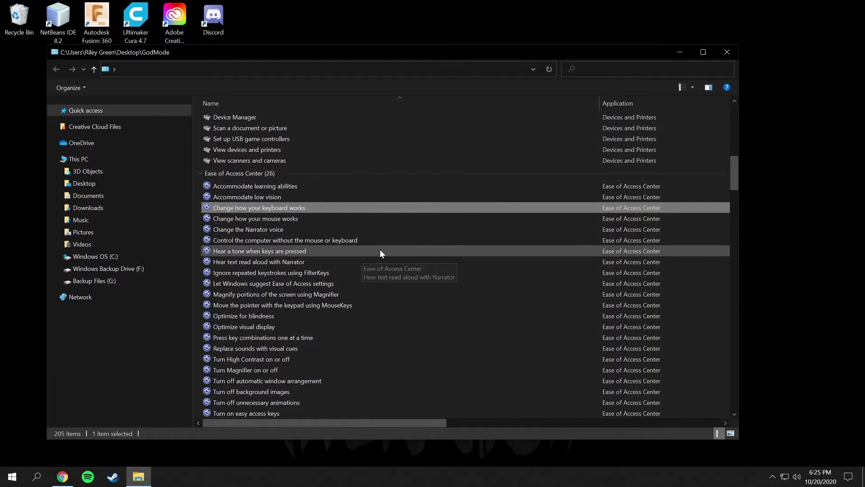
Scroll the GodMode list past Power Options, Region and Security to the 23 System settings
scroll(374, 258, down, 4)
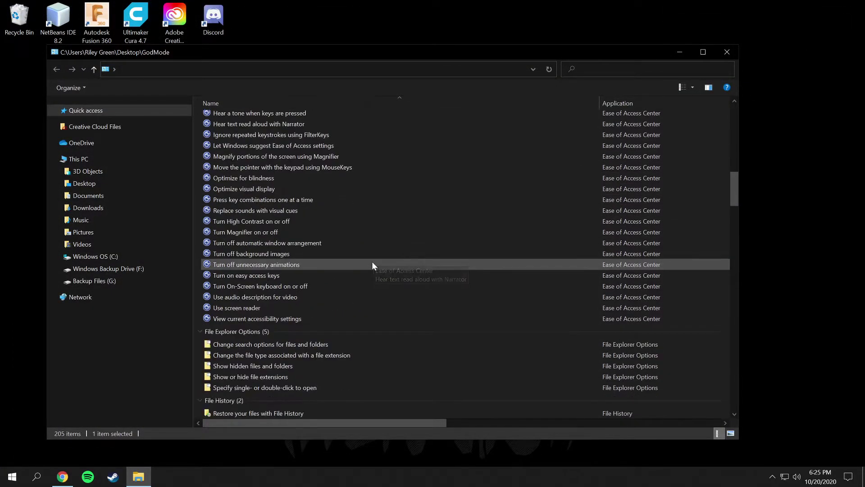
scroll(372, 266, down, 2)
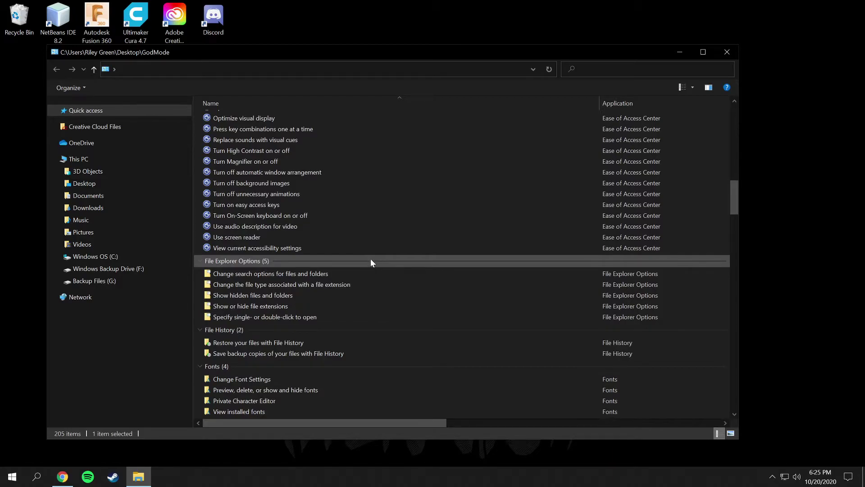
scroll(371, 263, down, 1)
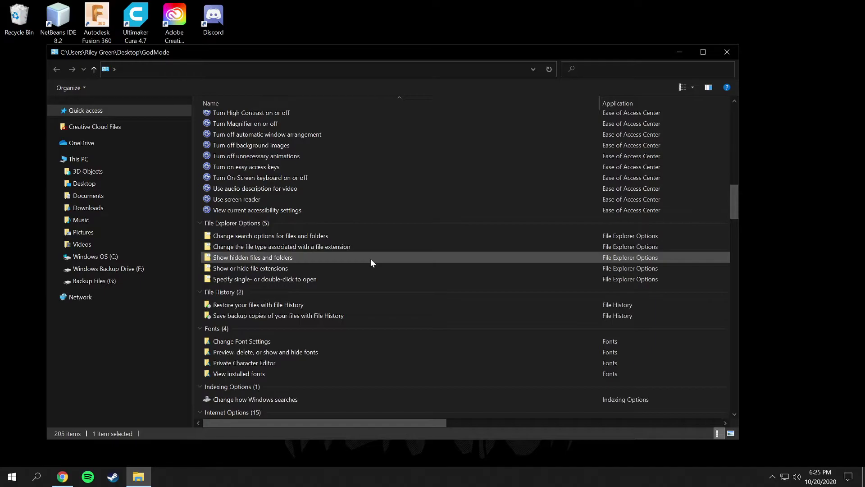
scroll(371, 263, down, 1)
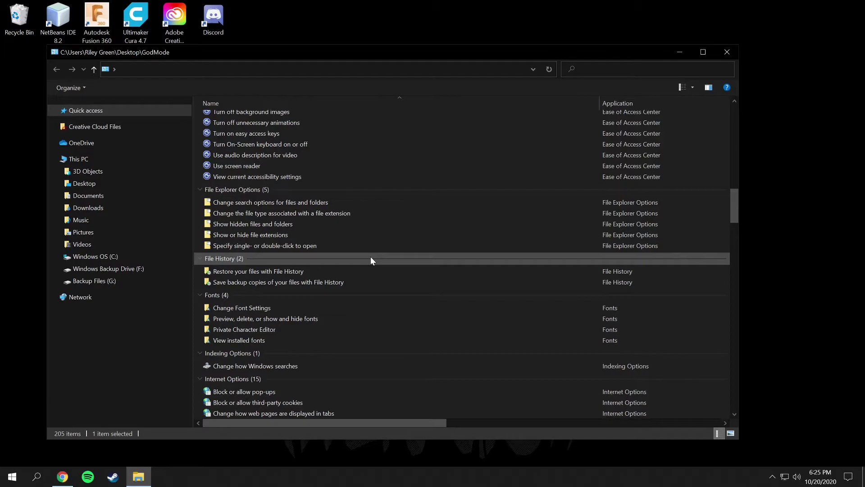
scroll(371, 260, down, 1)
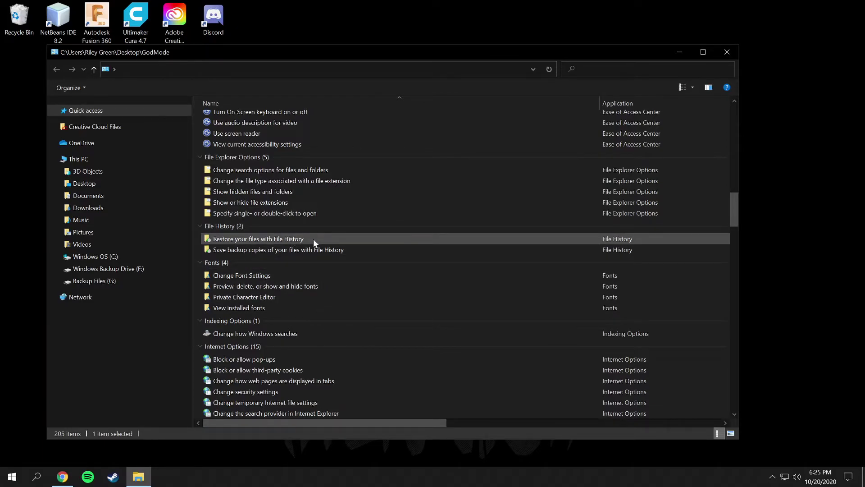
scroll(313, 240, down, 3)
scroll(313, 242, down, 2)
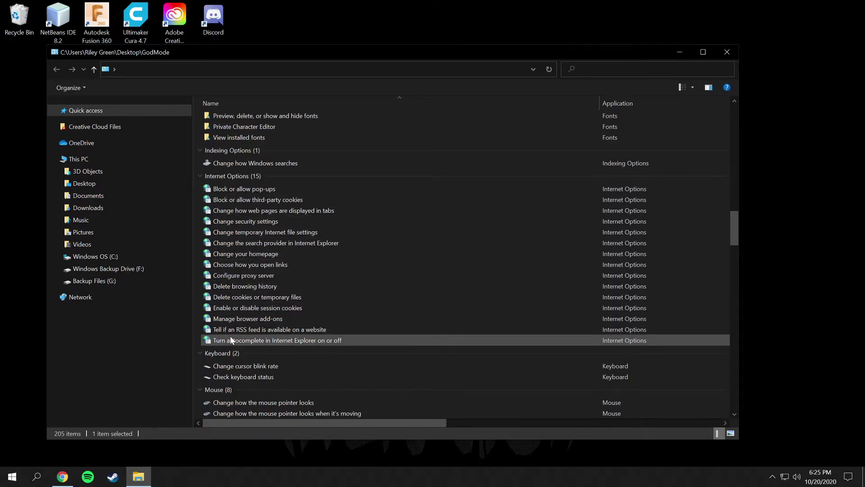
scroll(351, 329, down, 6)
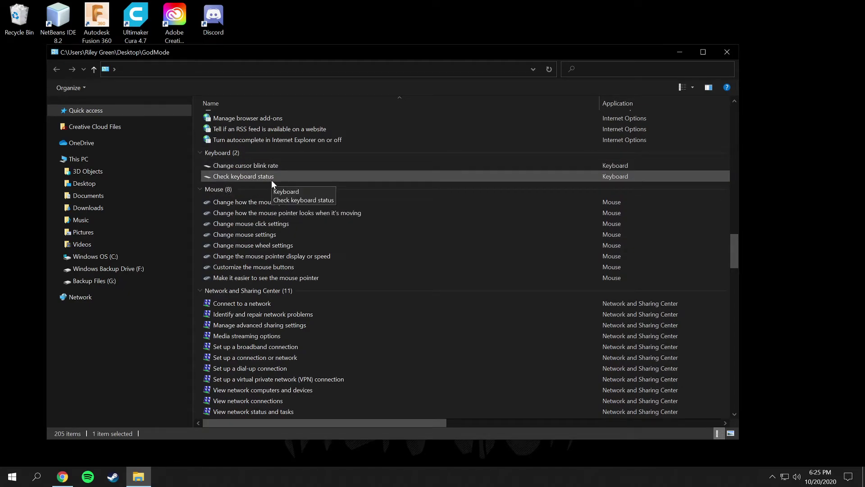
scroll(321, 222, down, 3)
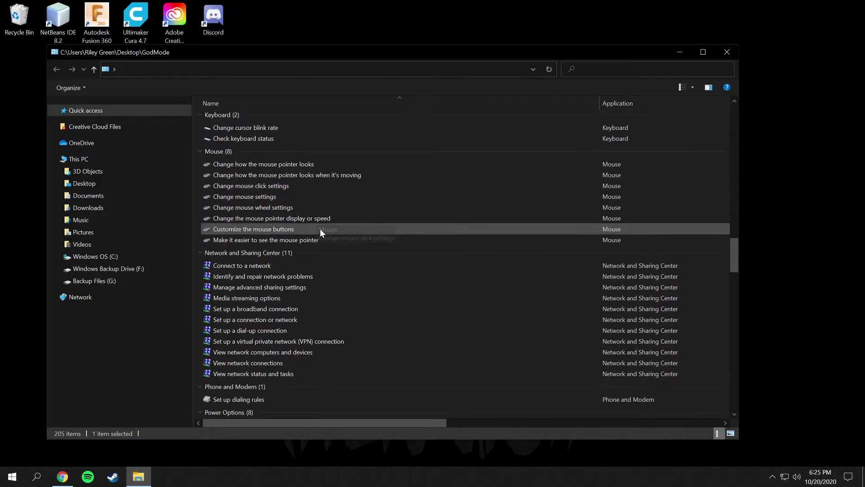
scroll(327, 225, down, 1)
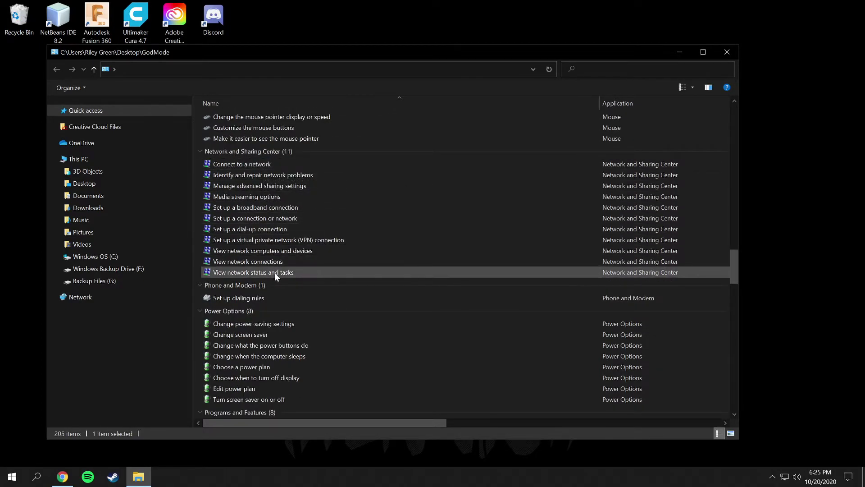
scroll(275, 273, down, 4)
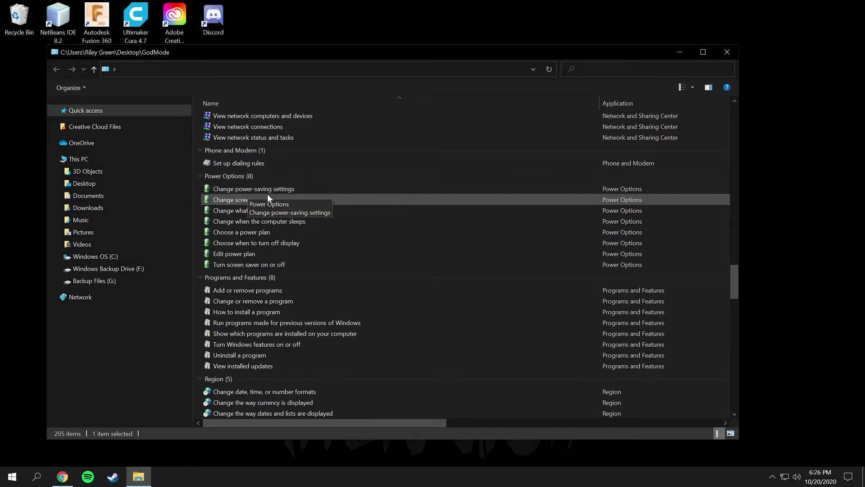
scroll(268, 254, down, 3)
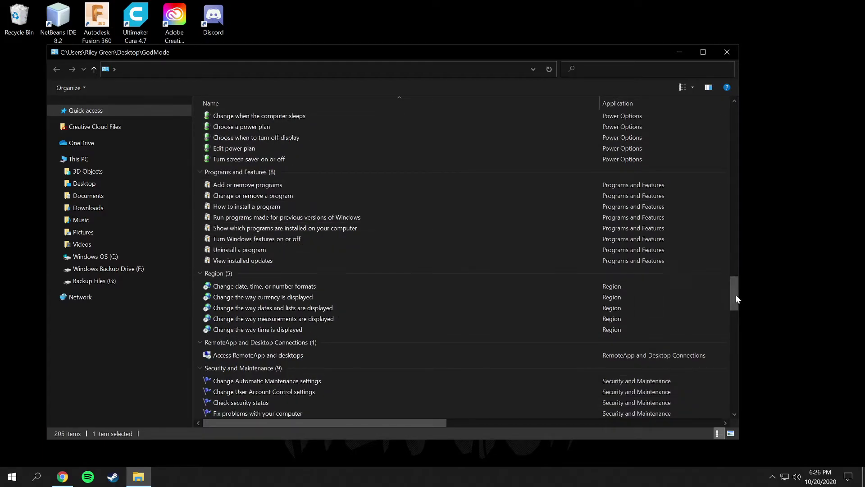
drag(734, 296, 734, 311)
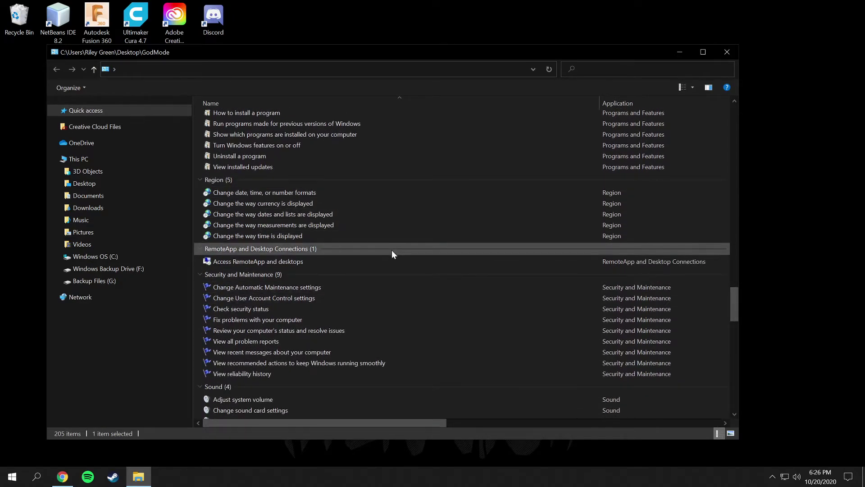
scroll(391, 274, down, 2)
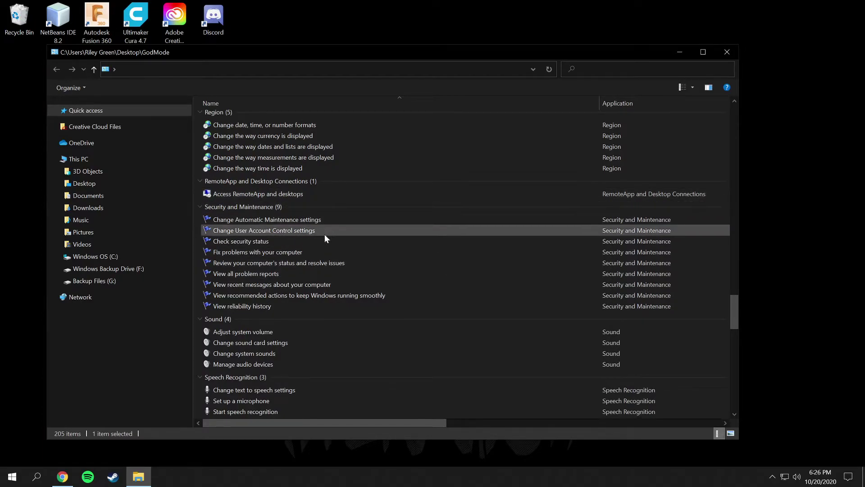
scroll(325, 266, down, 2)
scroll(325, 266, down, 3)
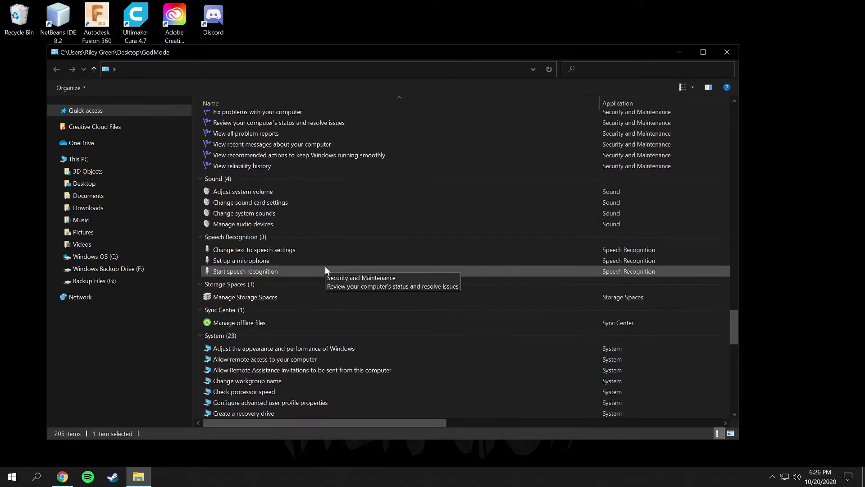
scroll(325, 264, down, 3)
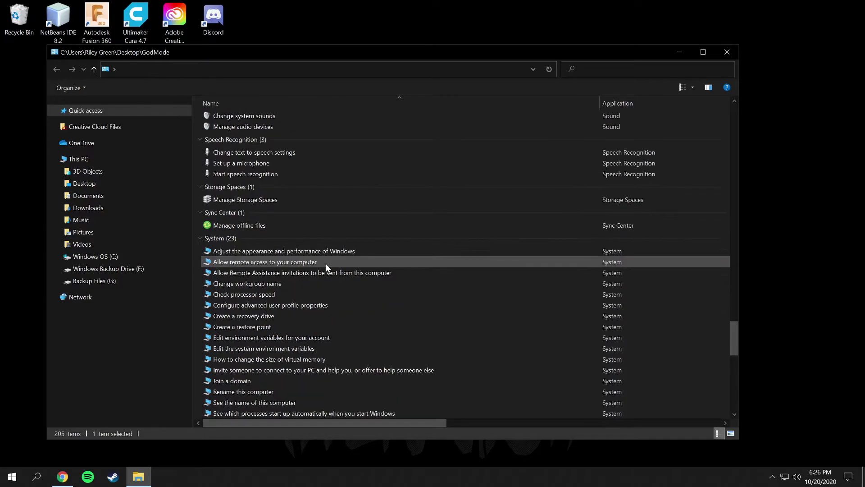
scroll(326, 265, down, 2)
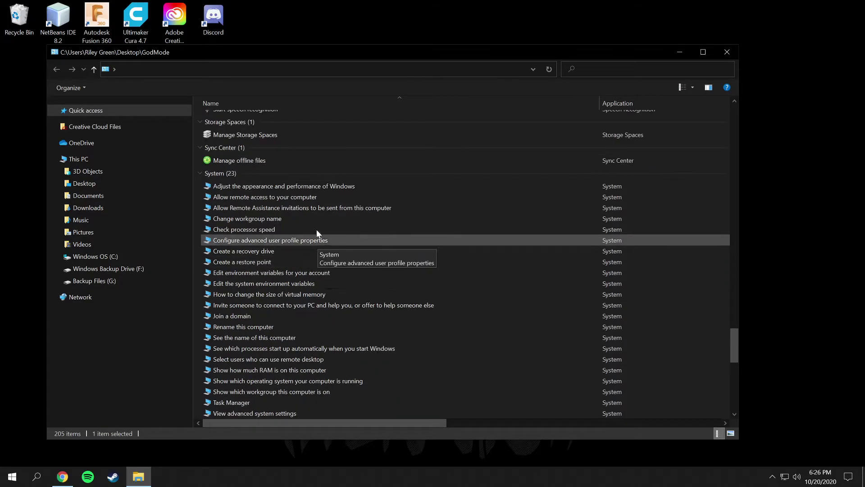
scroll(337, 264, down, 1)
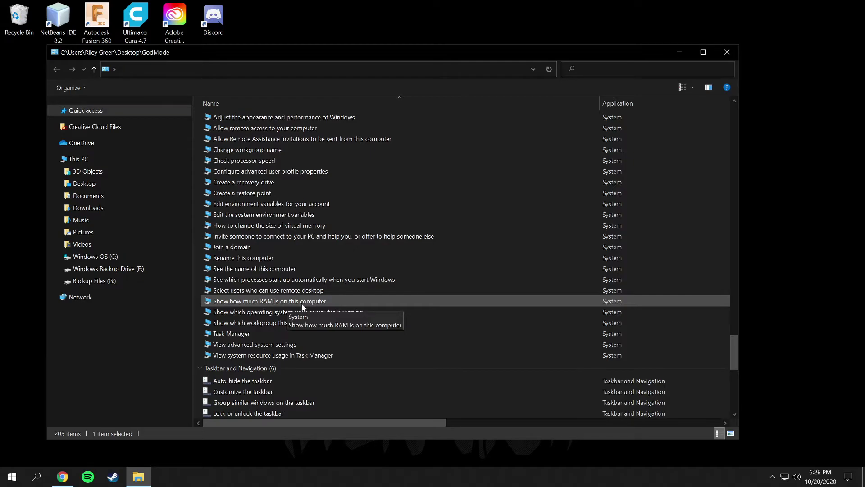
double_click(259, 301)
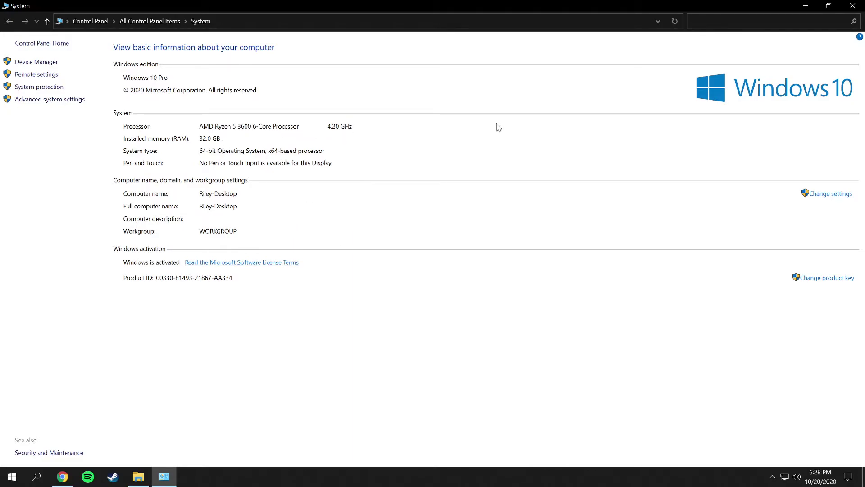
click(854, 4)
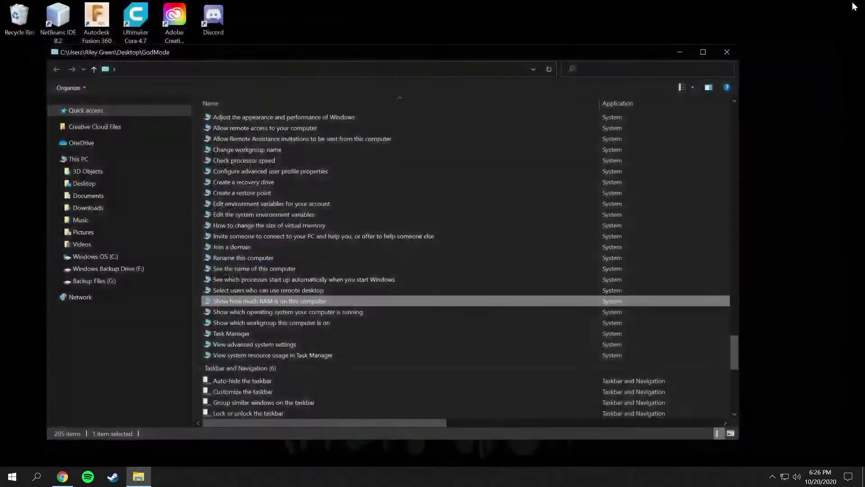
scroll(271, 306, down, 1)
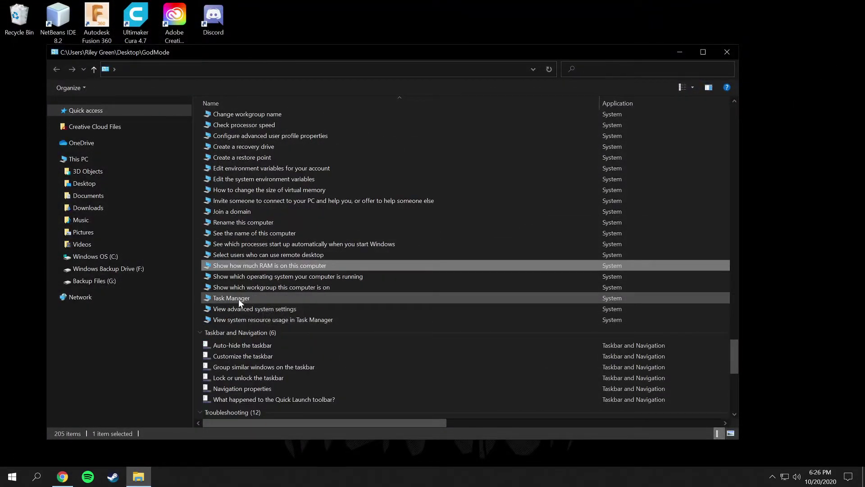
double_click(238, 299)
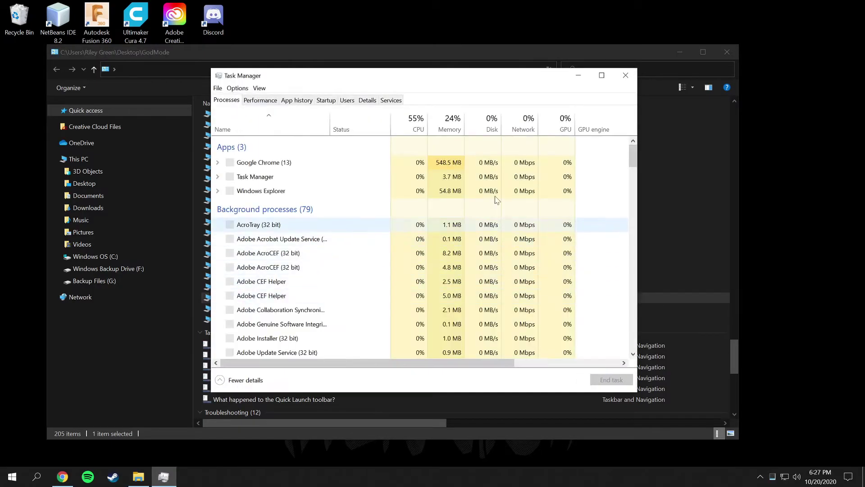
click(269, 104)
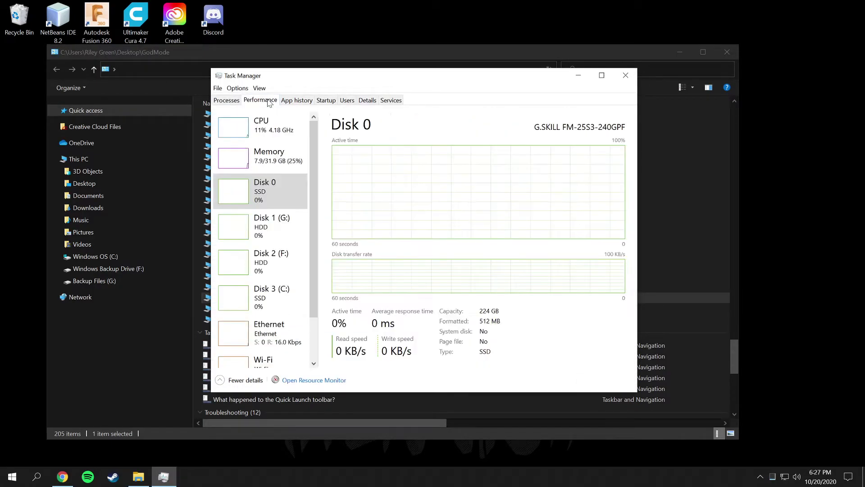
click(287, 134)
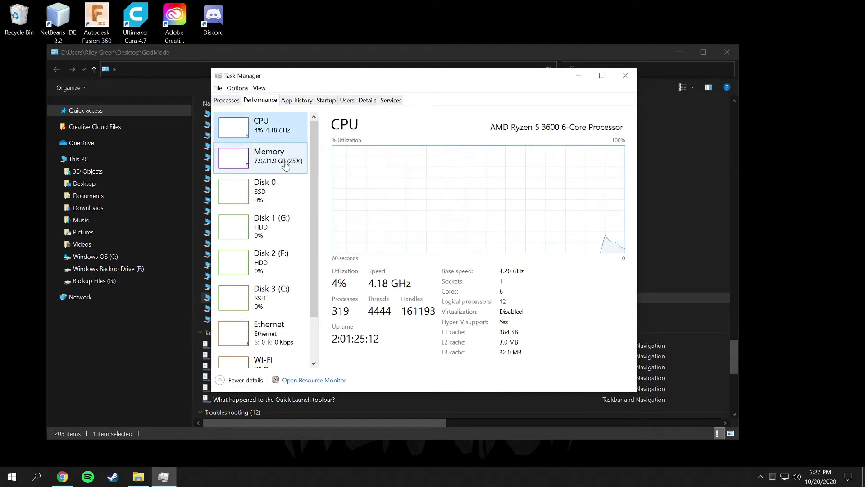
click(285, 165)
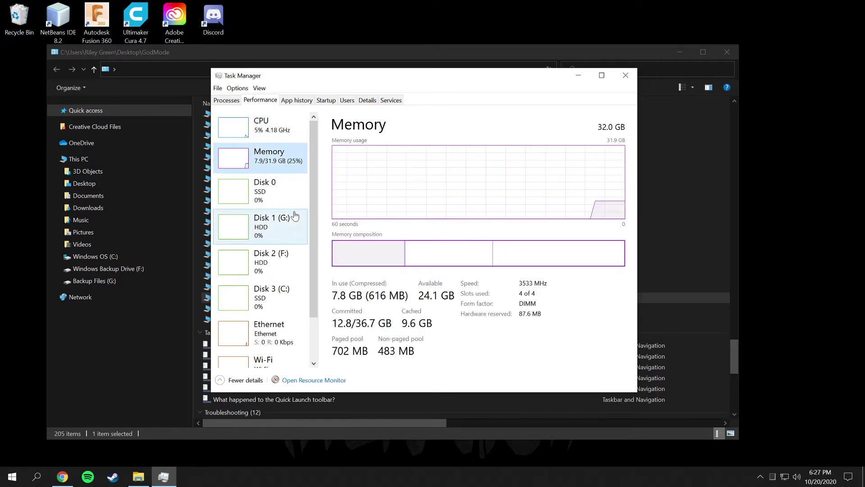
scroll(287, 277, down, 1)
click(283, 337)
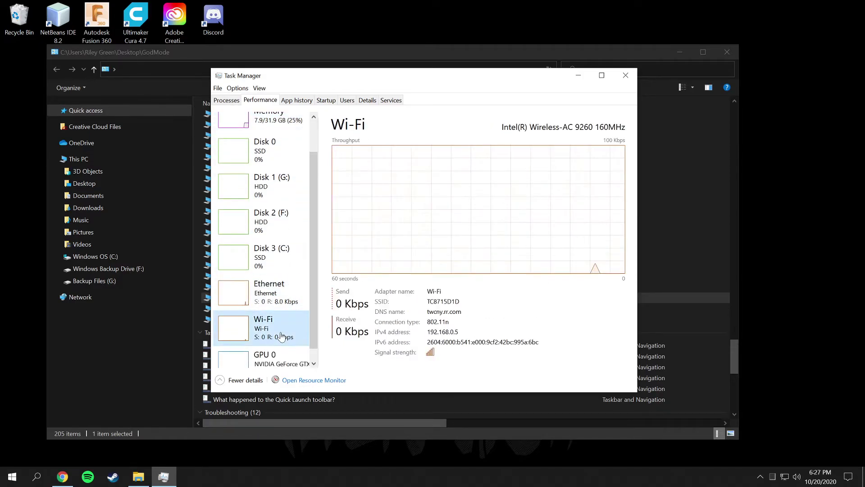
click(279, 302)
click(279, 356)
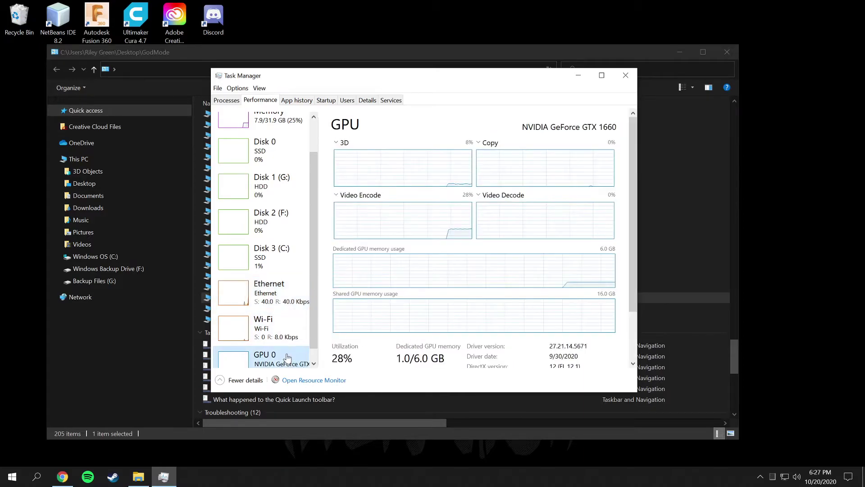
click(276, 130)
double_click(276, 130)
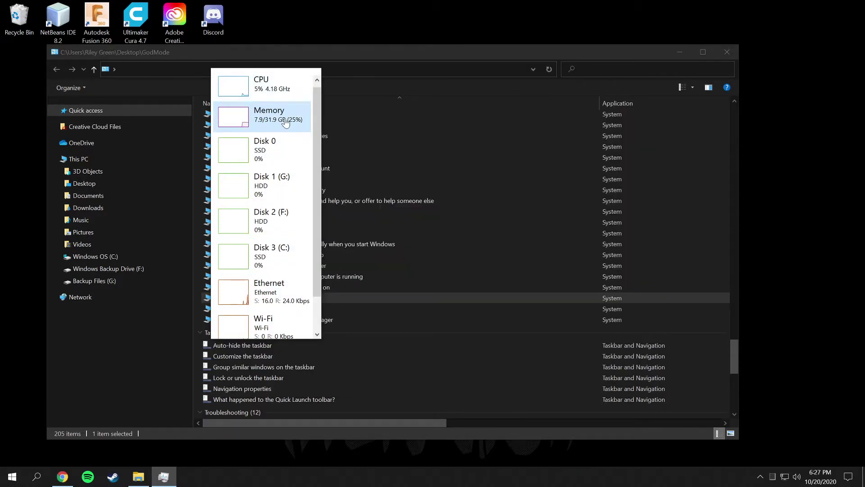
drag(300, 71, 311, 107)
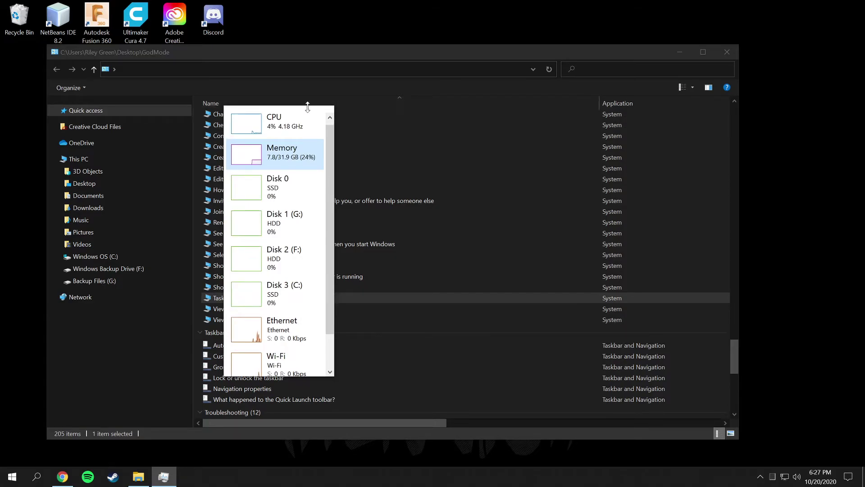
drag(305, 113, 227, 165)
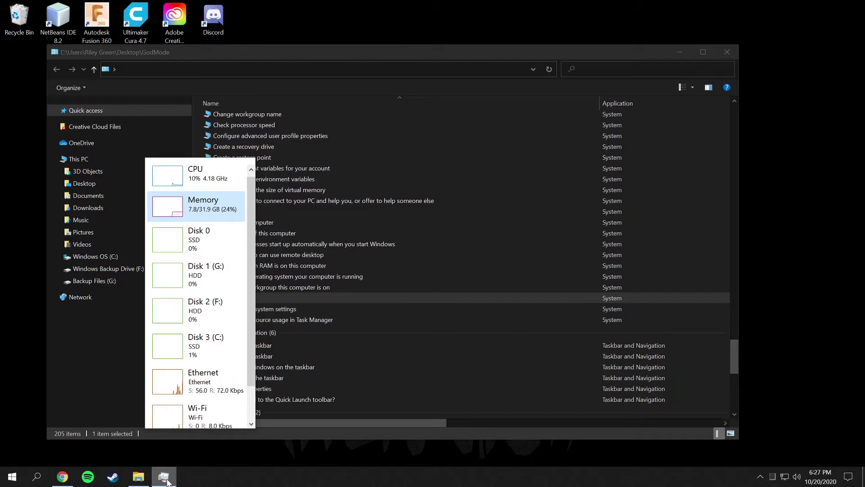
mouse_move(167, 480)
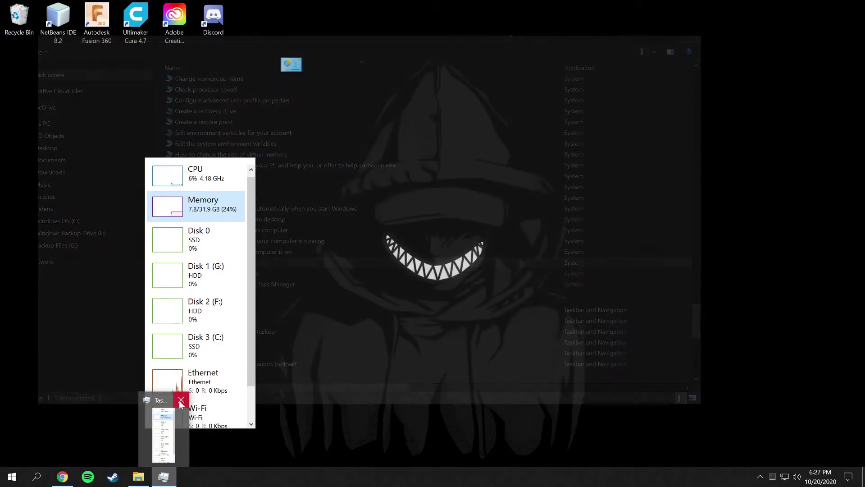
click(180, 400)
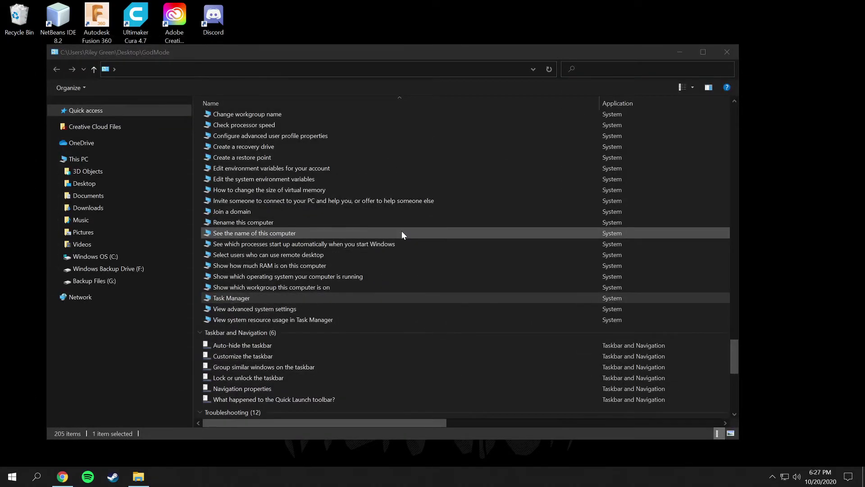
Scroll to the bottom of the GodMode list, then drag the scrollbar back to Administrative Tools
scroll(396, 230, down, 2)
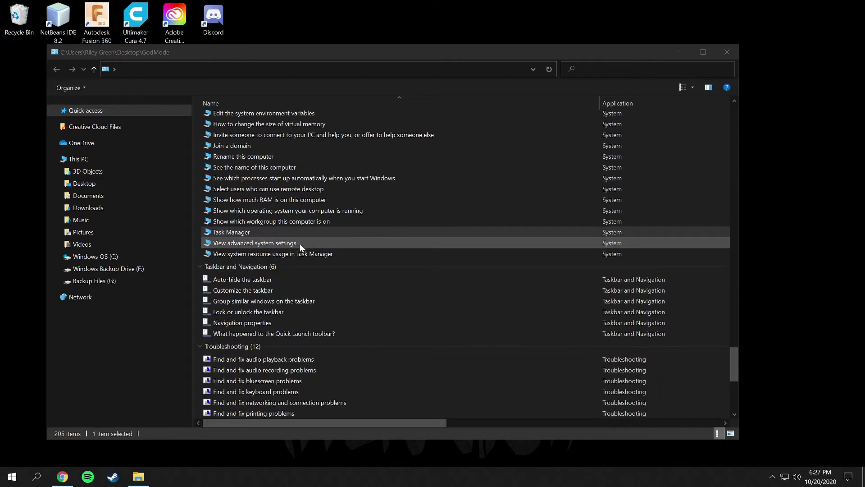
scroll(339, 263, down, 3)
scroll(340, 267, down, 4)
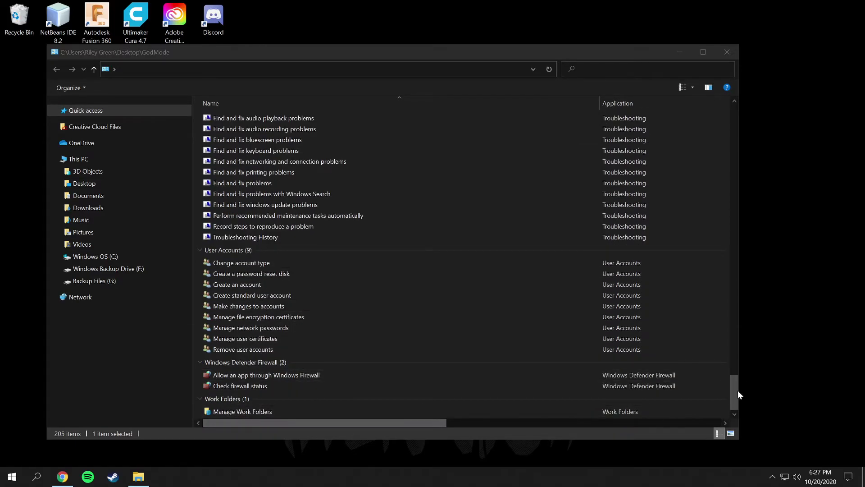
drag(735, 392, 733, 106)
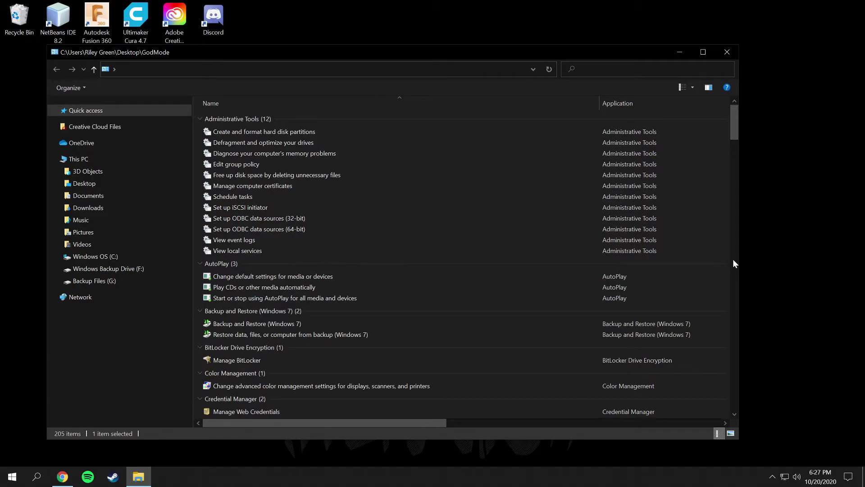
Open and dismiss the desktop's New menu, then nudge the GodMode window slightly down and right
click(784, 245)
right_click(783, 243)
mouse_move(801, 336)
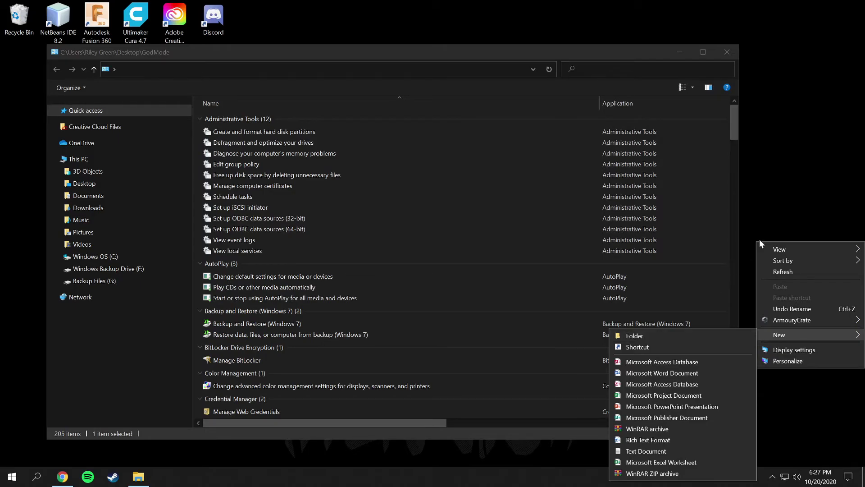
click(808, 206)
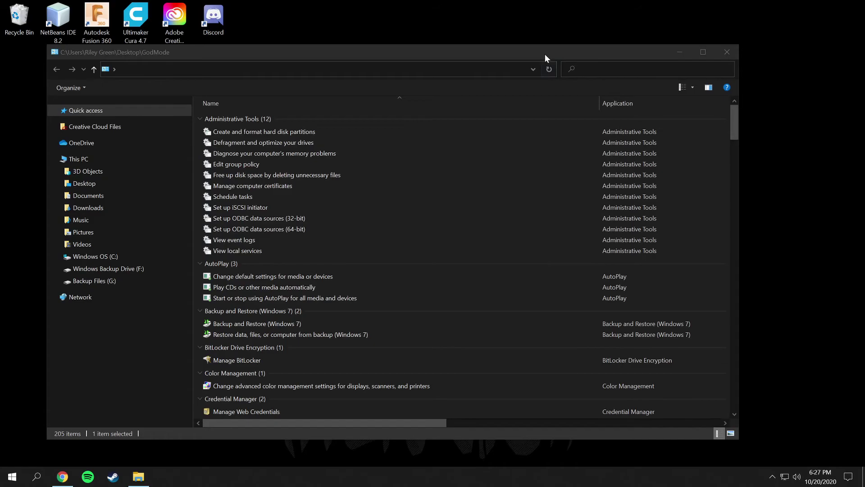
drag(545, 54, 555, 64)
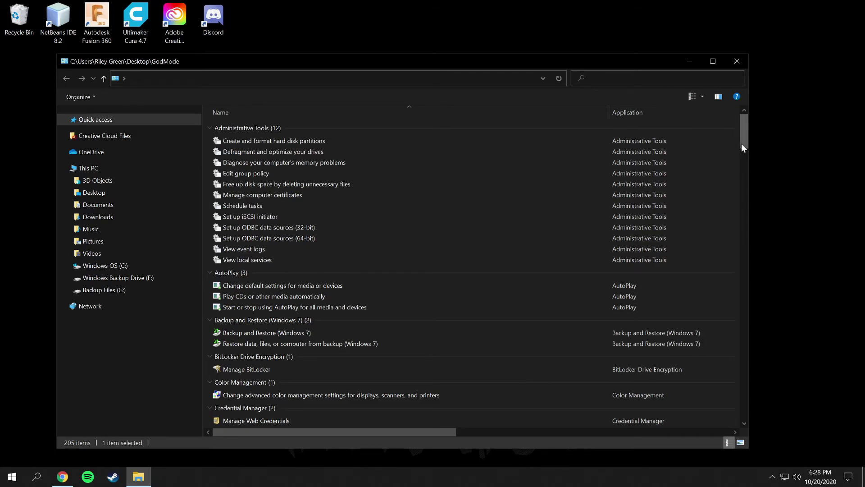
Close the GodMode window and move its desktop icon into the top row beside Discord
click(742, 62)
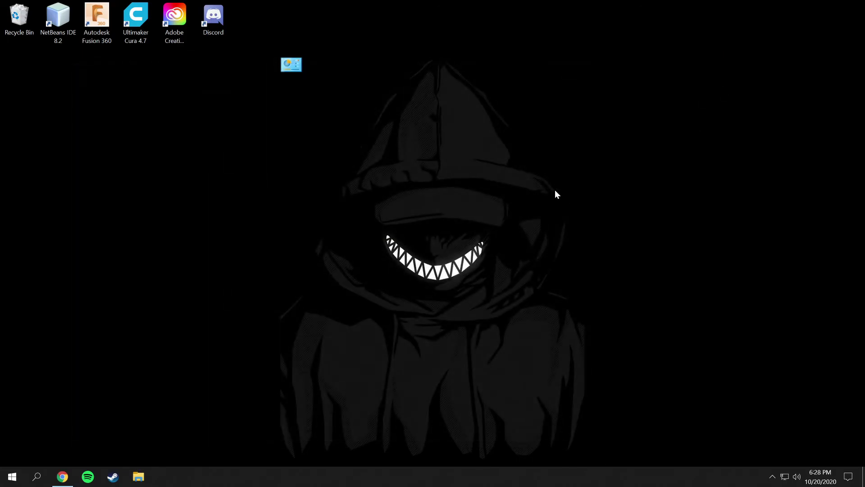
drag(288, 66, 272, 17)
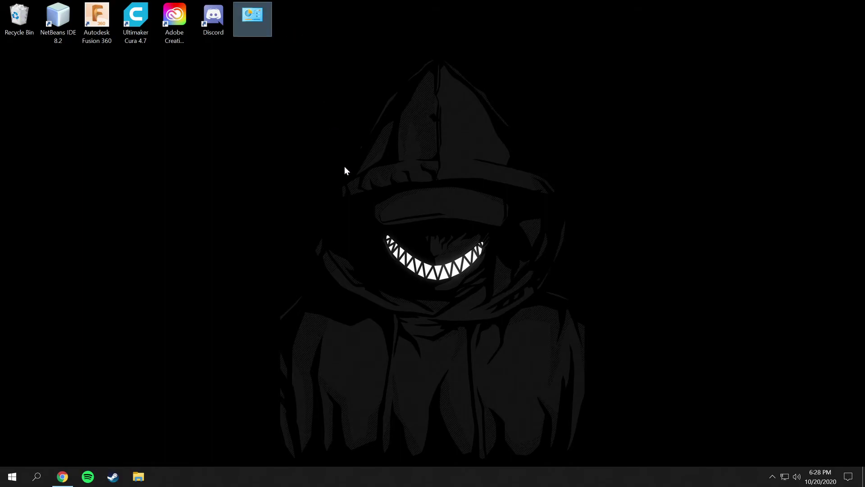